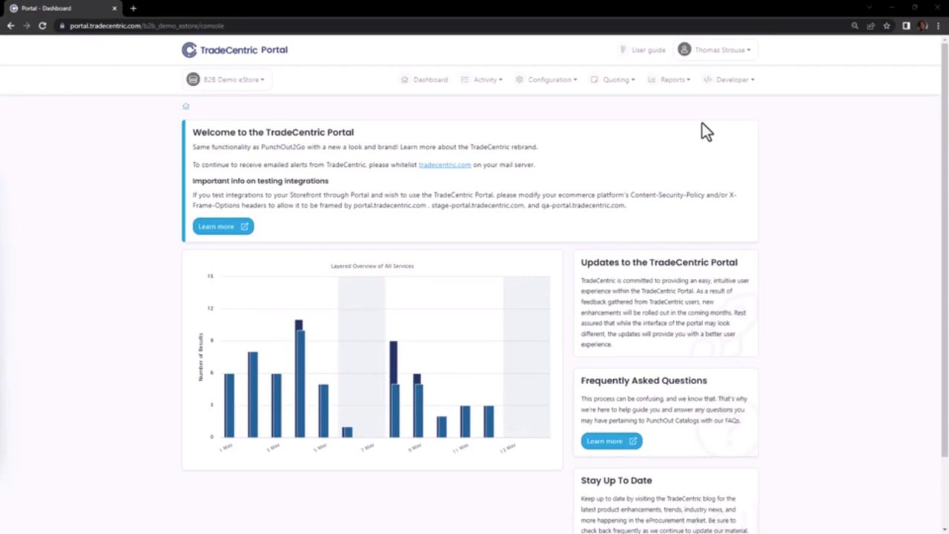
Step: Open the Overview report from the Reports menu, preset to 2023 and All Modes
left_click(677, 85)
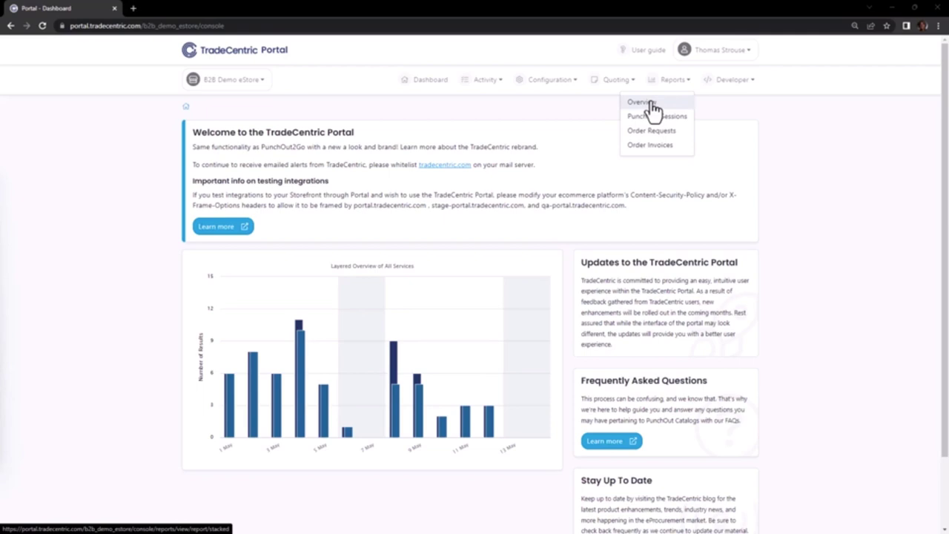
left_click(650, 105)
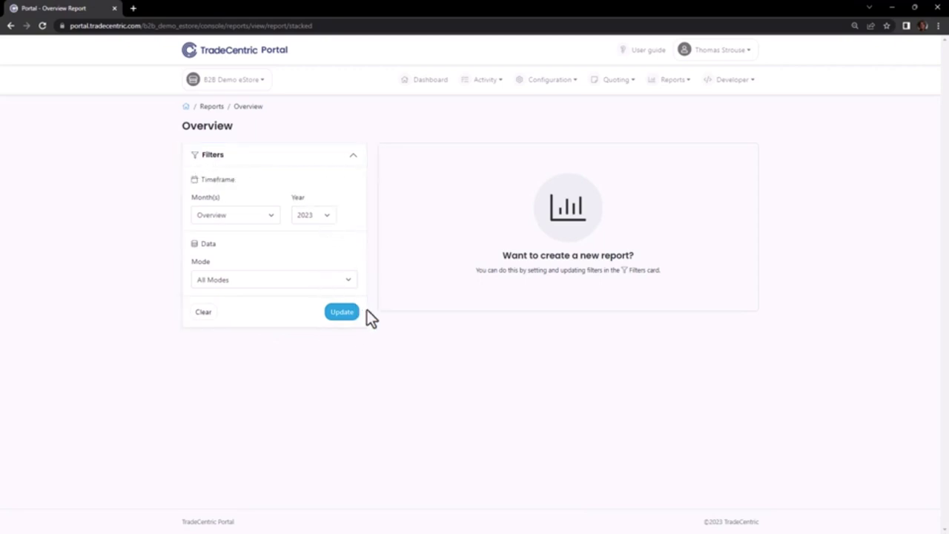
Step: Generate the 2023 overview, regroup it by weekday then hour of day, and check the export options
left_click(338, 314)
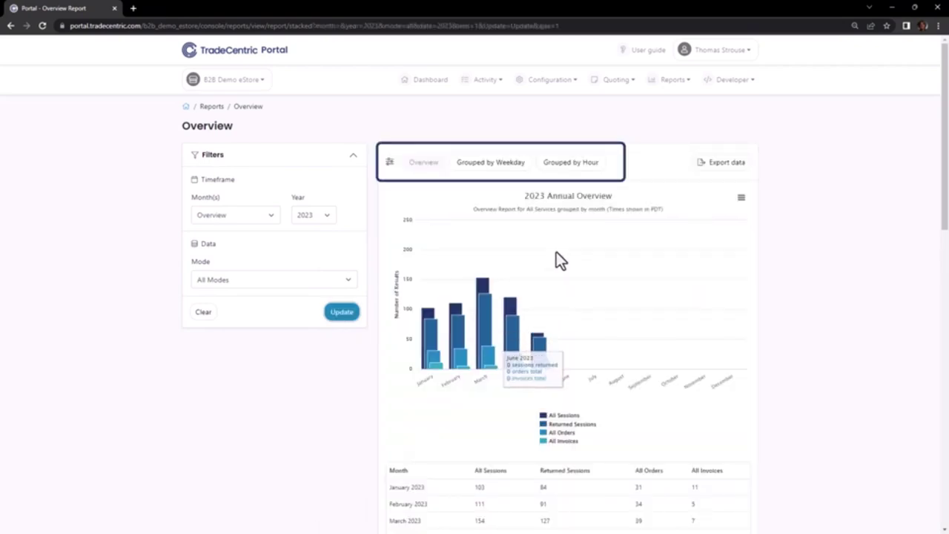
left_click(491, 164)
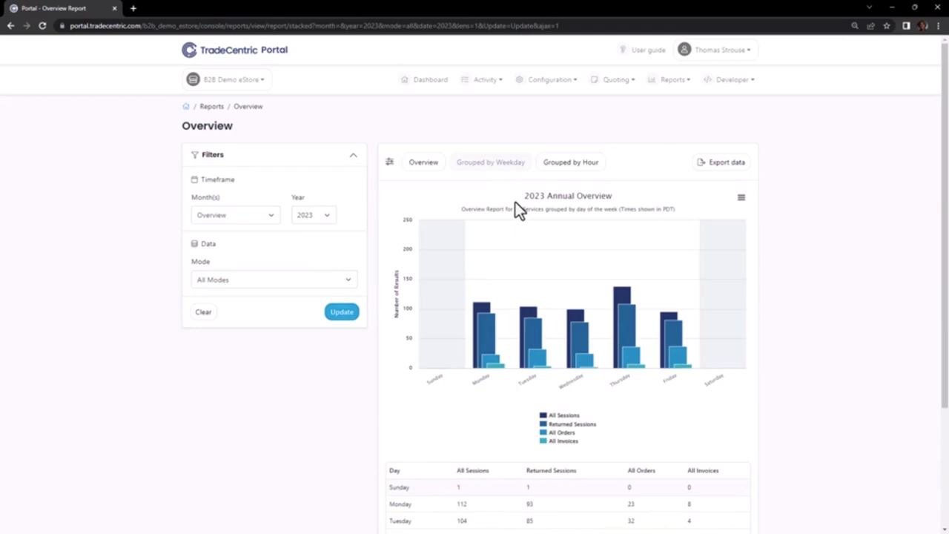
left_click(580, 166)
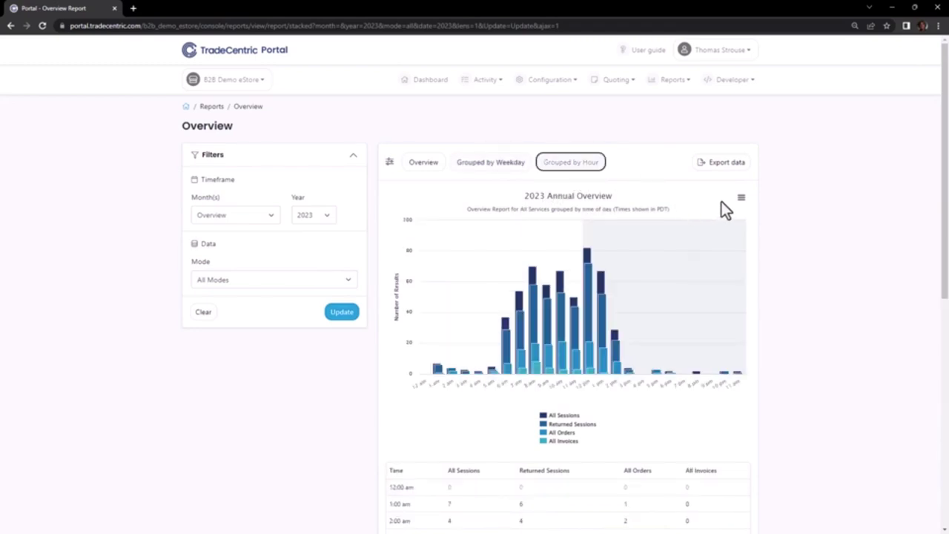
left_click(727, 164)
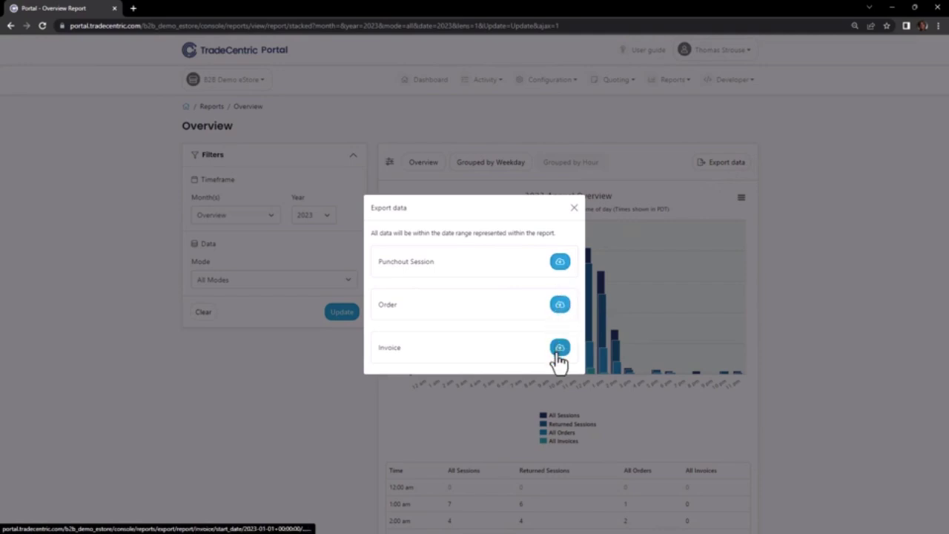
left_click(573, 209)
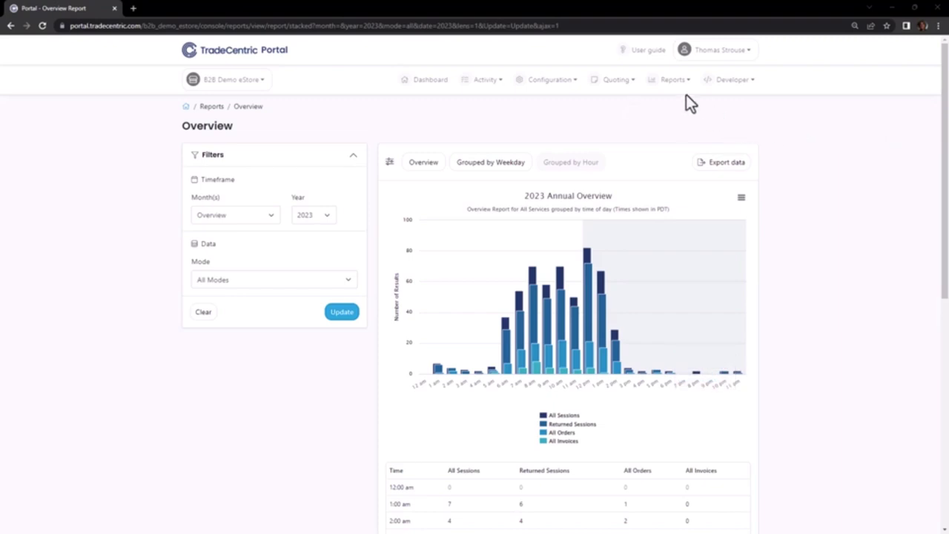
Step: Open the PunchOut Sessions report and set its year to 2022, keeping Overview months
left_click(673, 81)
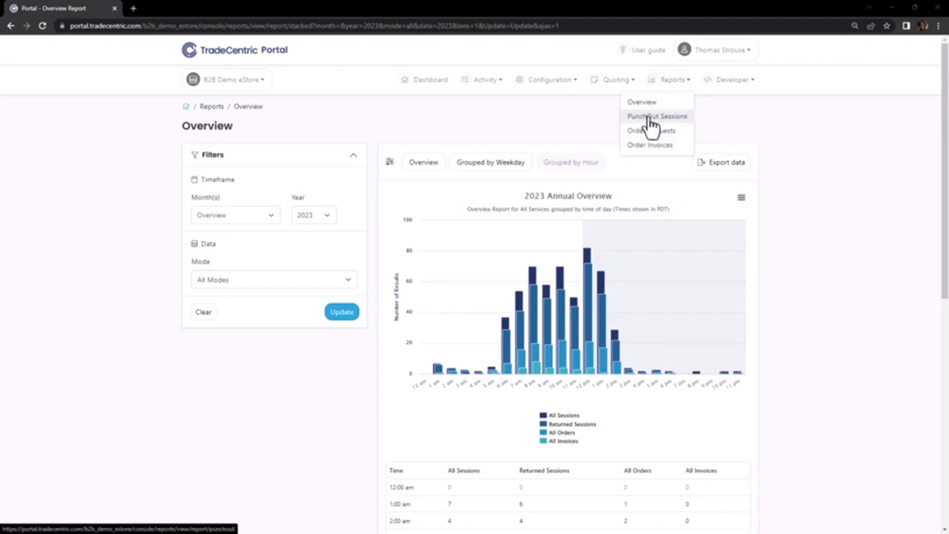
left_click(650, 117)
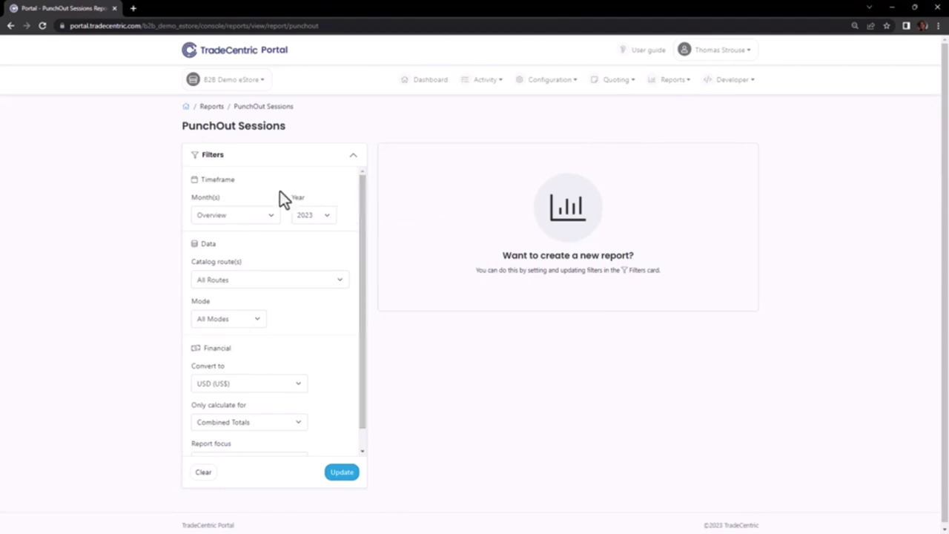
left_click(272, 215)
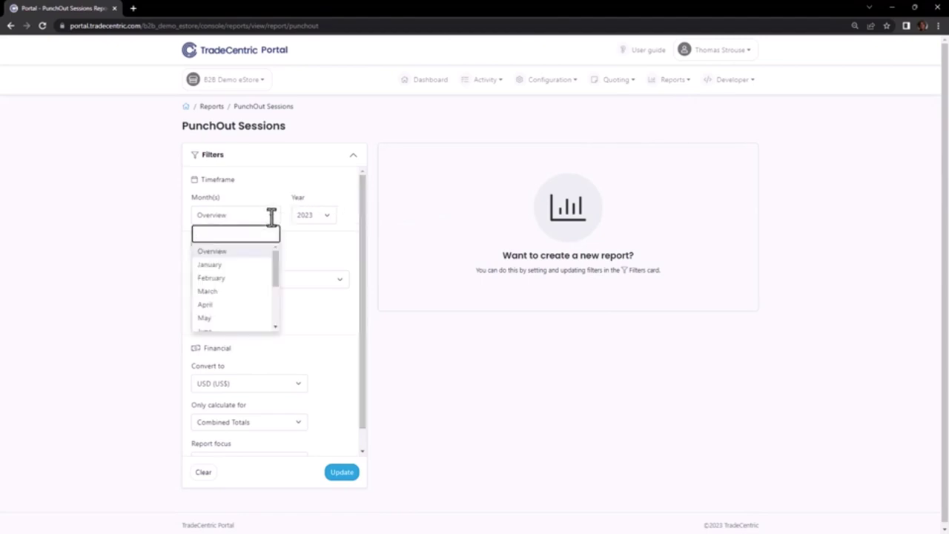
left_click(329, 215)
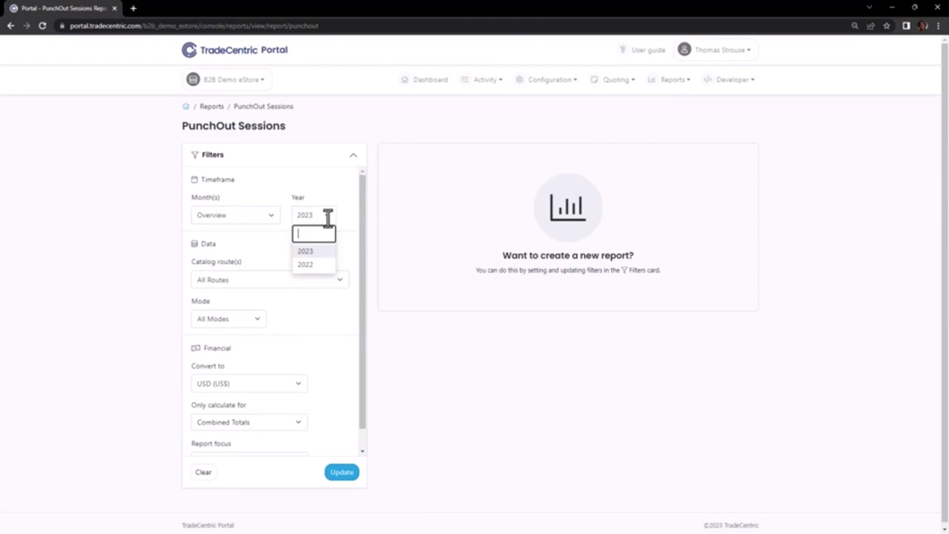
left_click(315, 265)
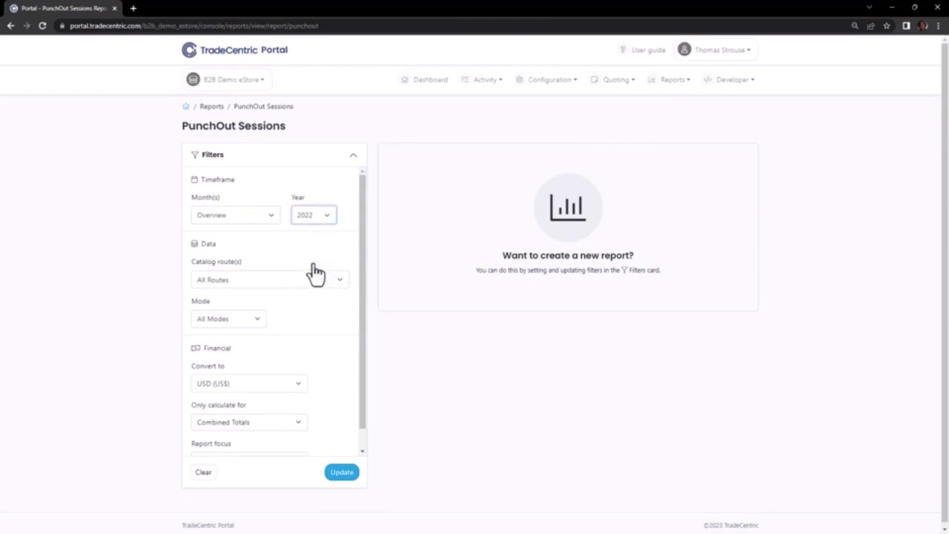
left_click(276, 218)
left_click(277, 218)
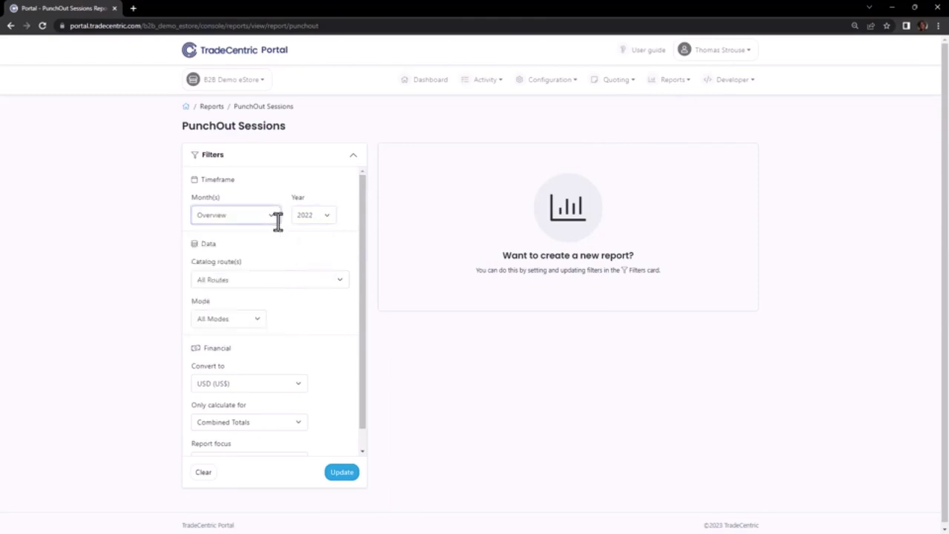
Step: Review the catalog route and mode options, keeping all routes and all modes
left_click(341, 278)
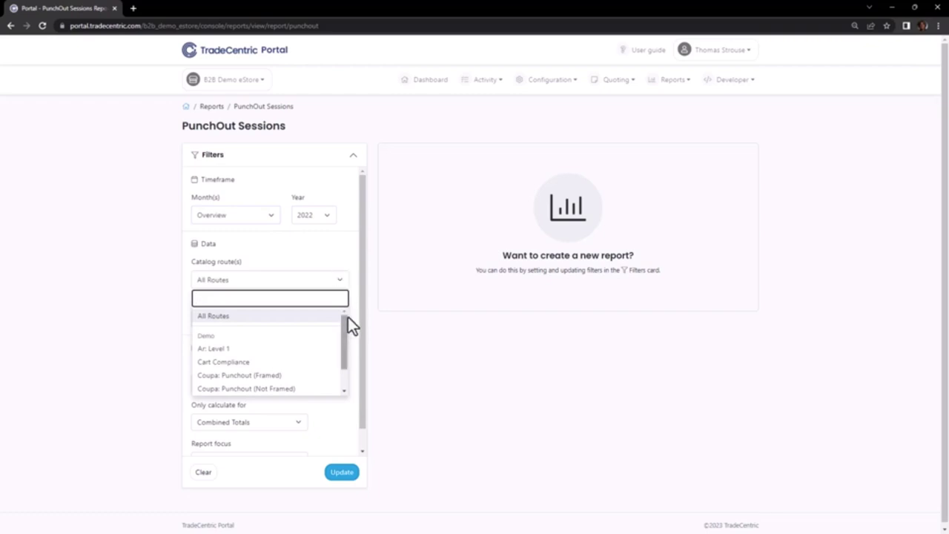
left_click_drag(346, 327, 343, 363)
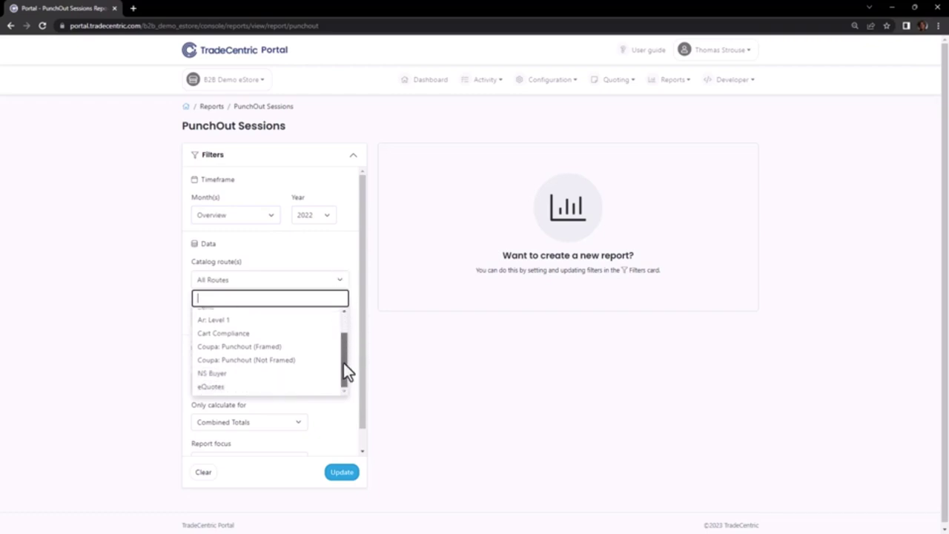
left_click(345, 264)
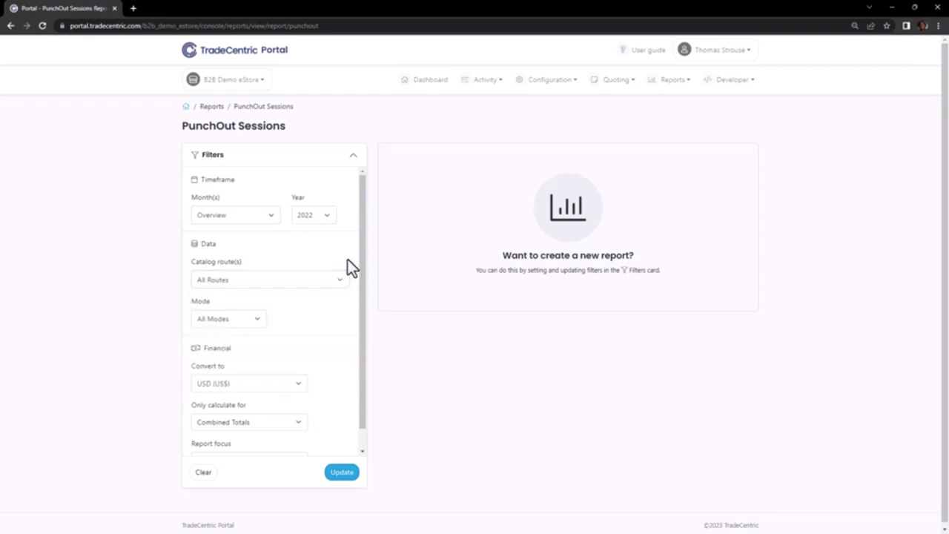
left_click(261, 318)
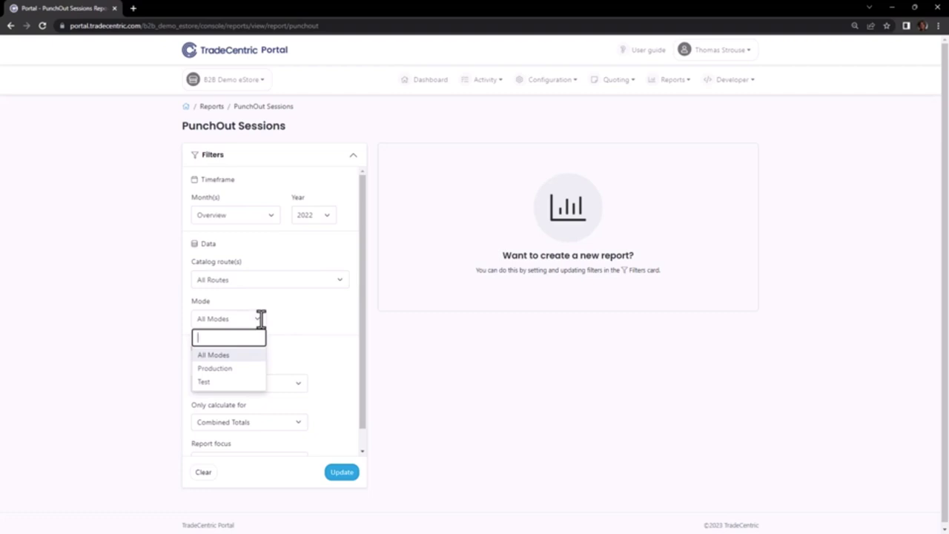
left_click(291, 317)
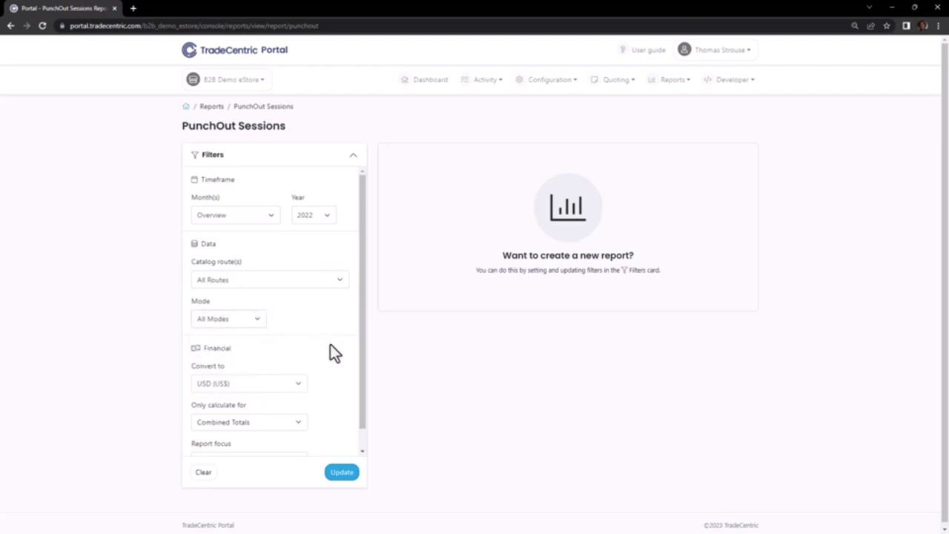
Step: Keep values converted to USD and the focus on % of sessions returned
left_click(303, 384)
scroll(289, 433, "down", 5)
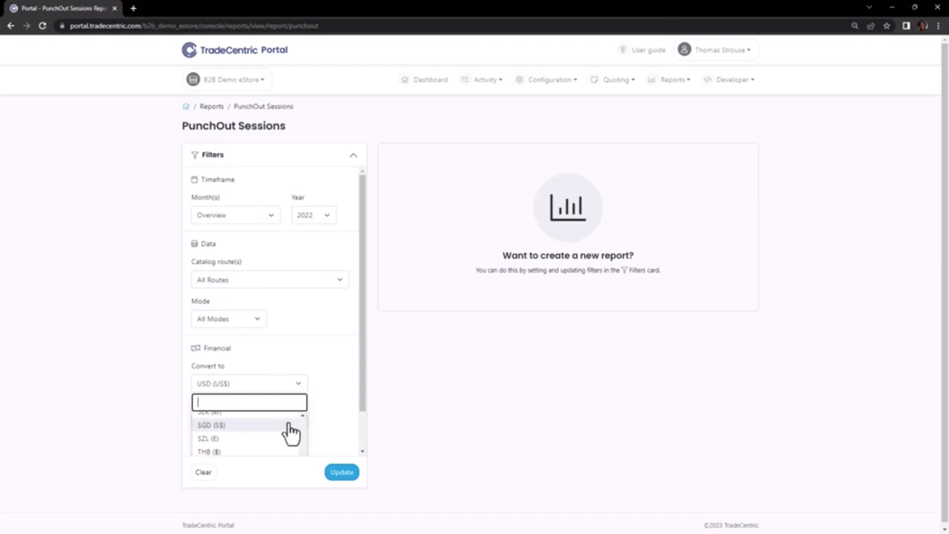
scroll(290, 433, "down", 3)
left_click(286, 431)
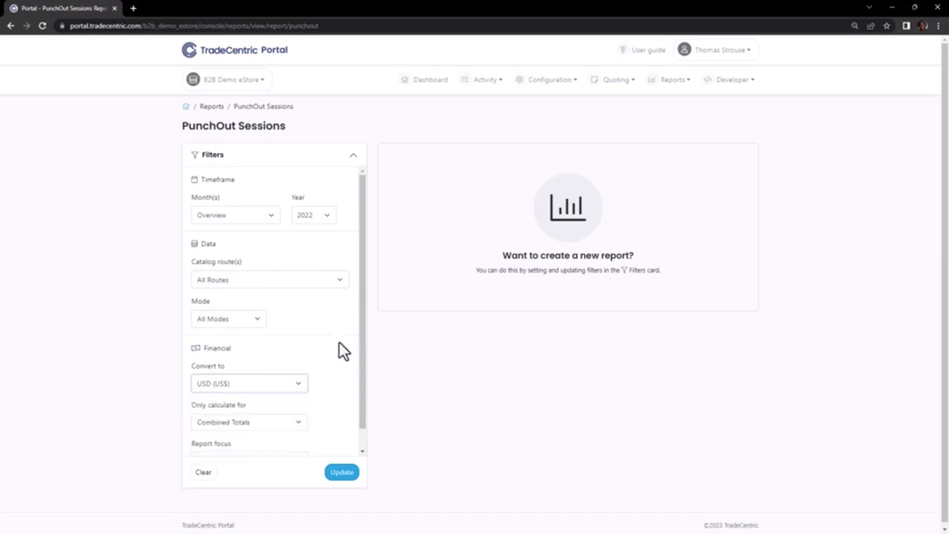
scroll(339, 378, "down", 1)
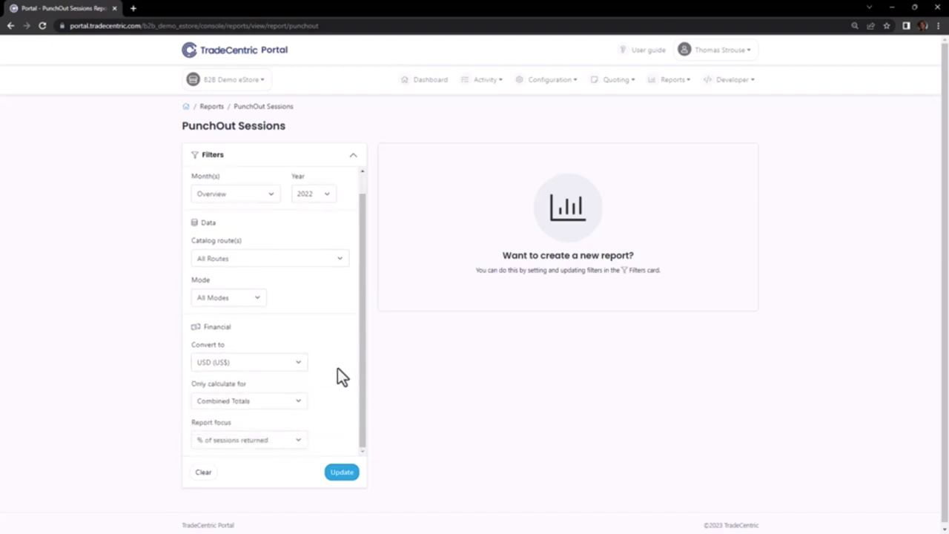
left_click(302, 440)
scroll(343, 372, "down", 3)
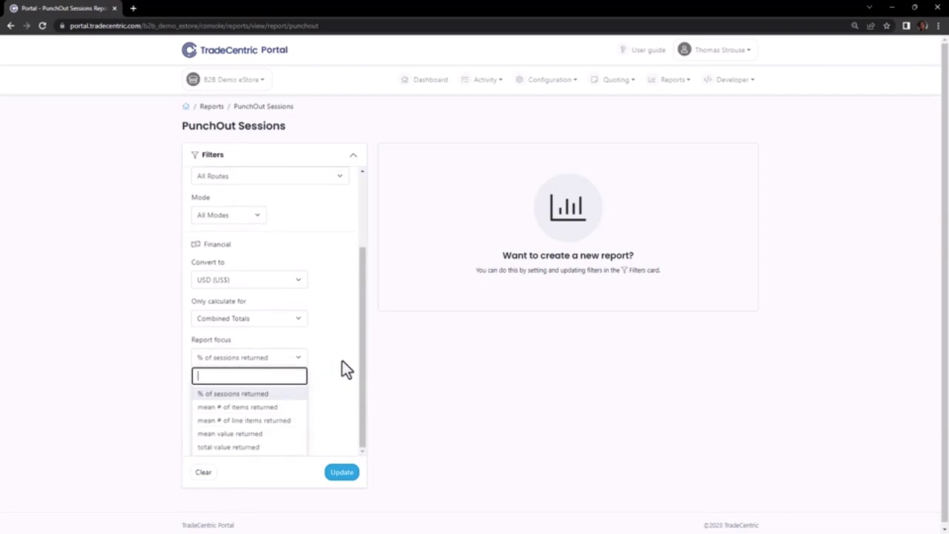
left_click(254, 395)
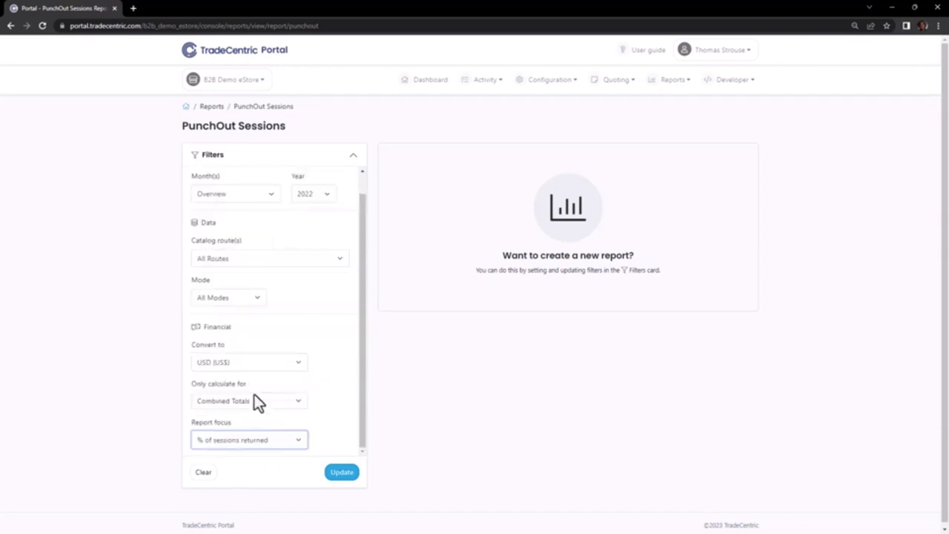
left_click(341, 475)
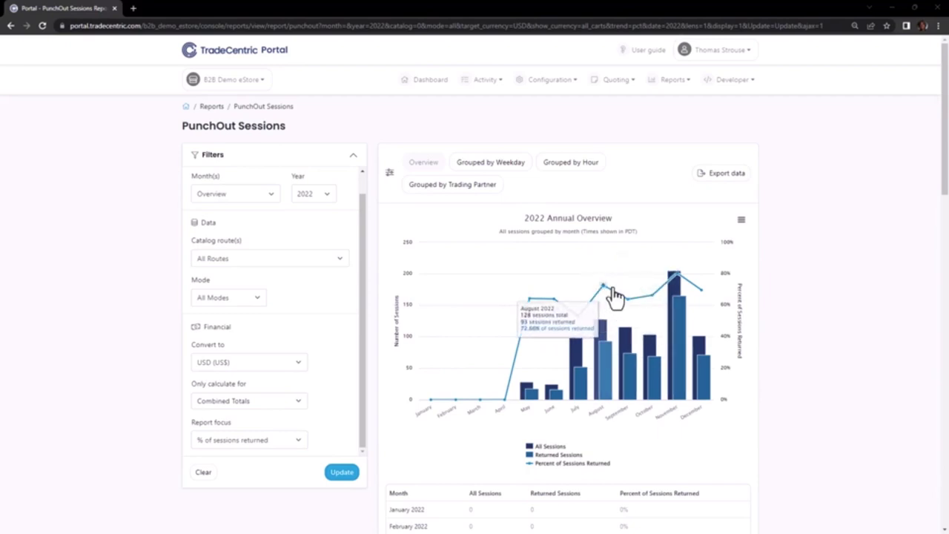
scroll(786, 293, "down", 5)
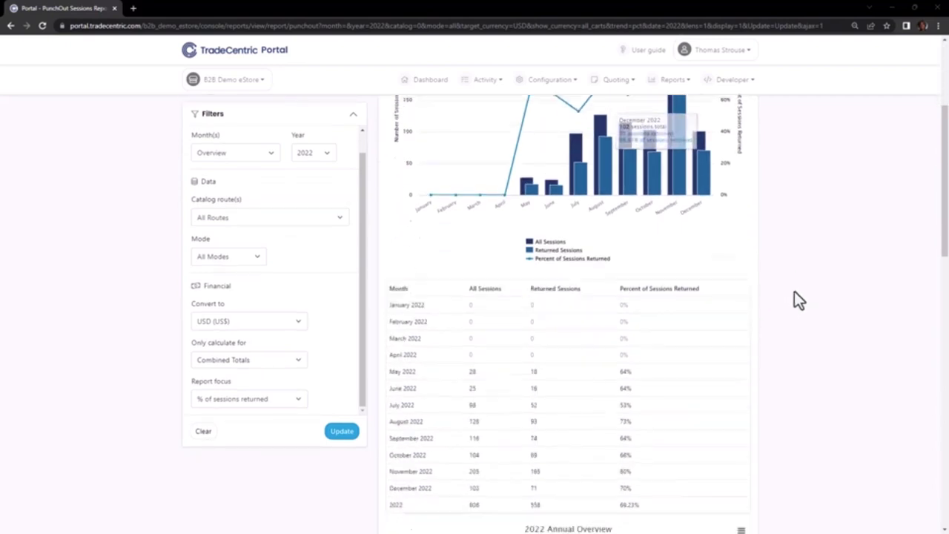
scroll(799, 292, "up", 5)
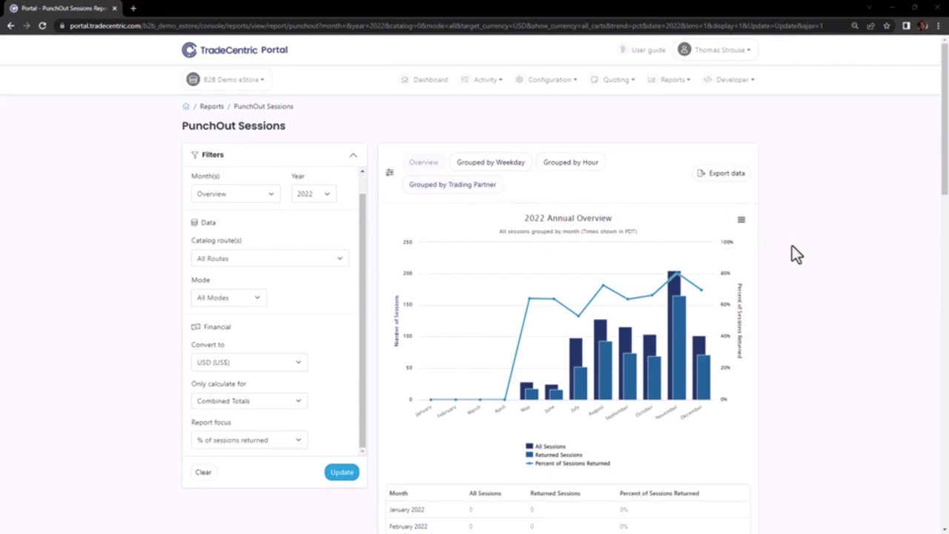
scroll(816, 304, "down", 10)
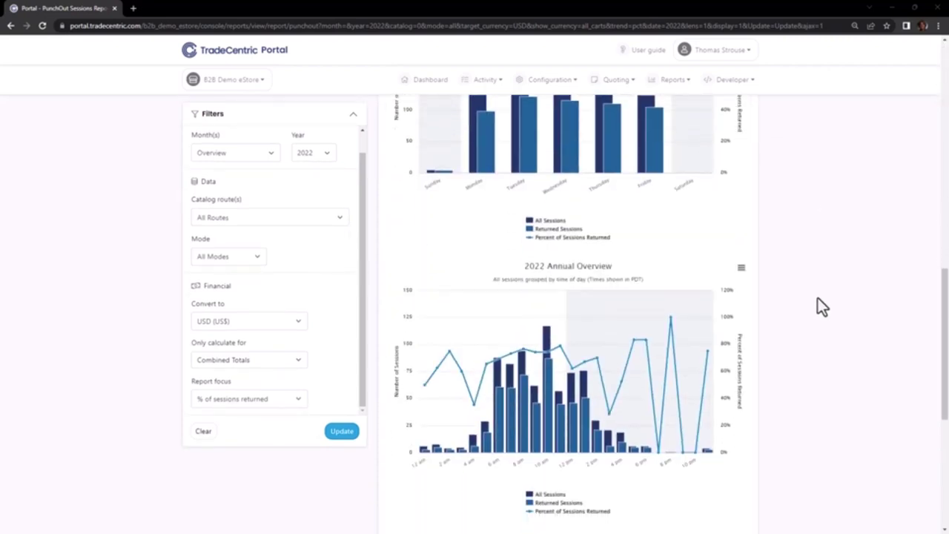
scroll(817, 298, "down", 5)
scroll(824, 302, "up", 7)
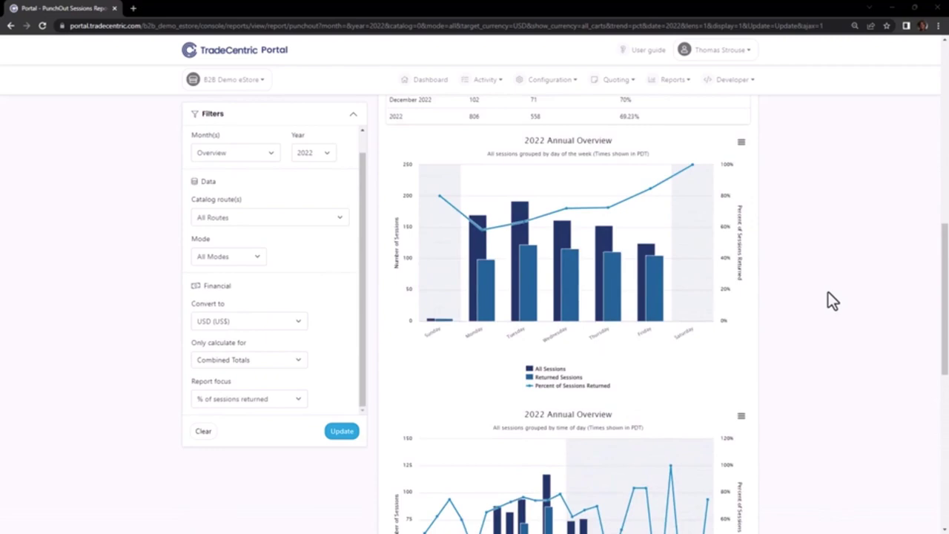
scroll(828, 292, "up", 8)
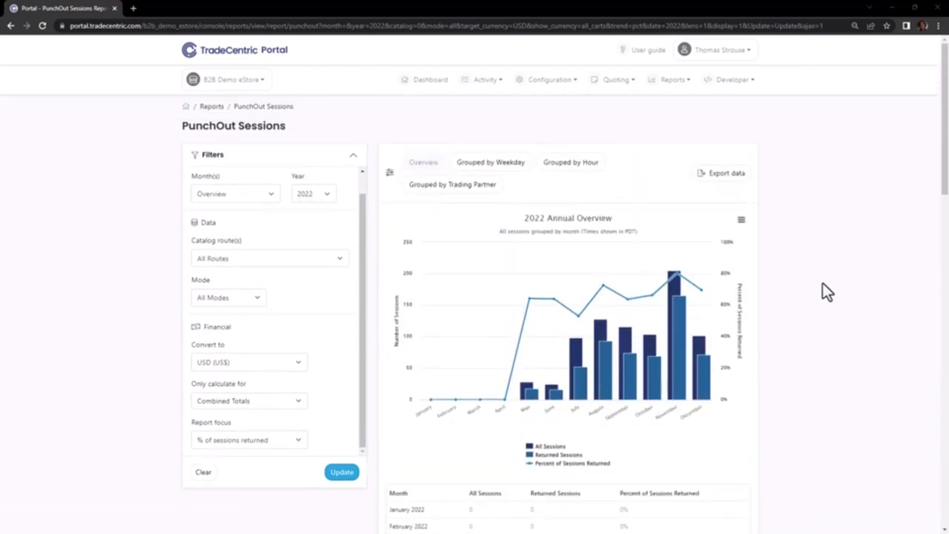
scroll(824, 300, "down", 5)
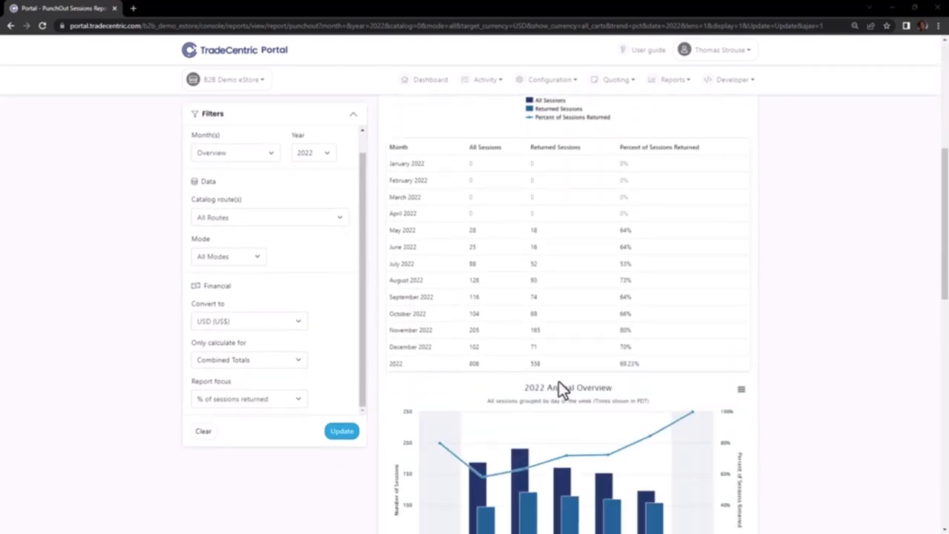
left_click_drag(482, 366, 648, 370)
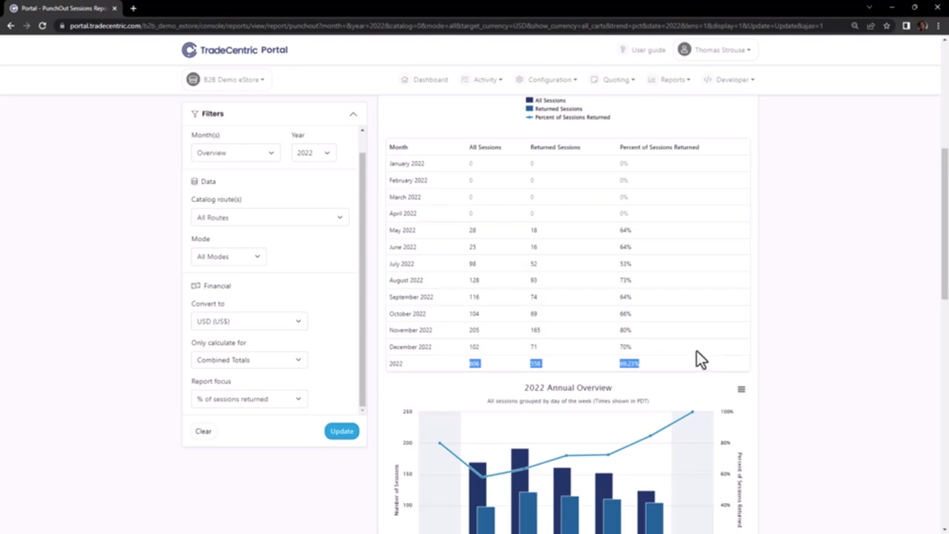
scroll(696, 351, "up", 1)
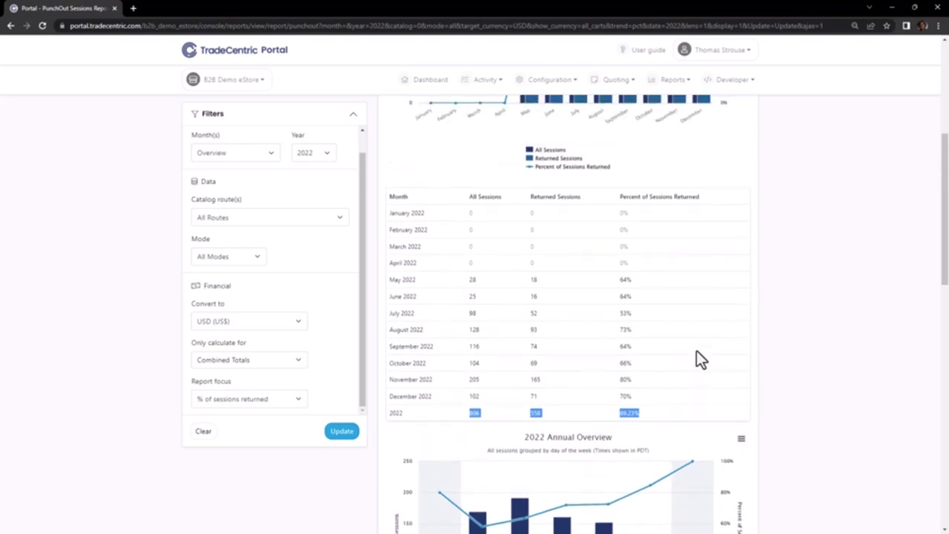
scroll(694, 349, "up", 6)
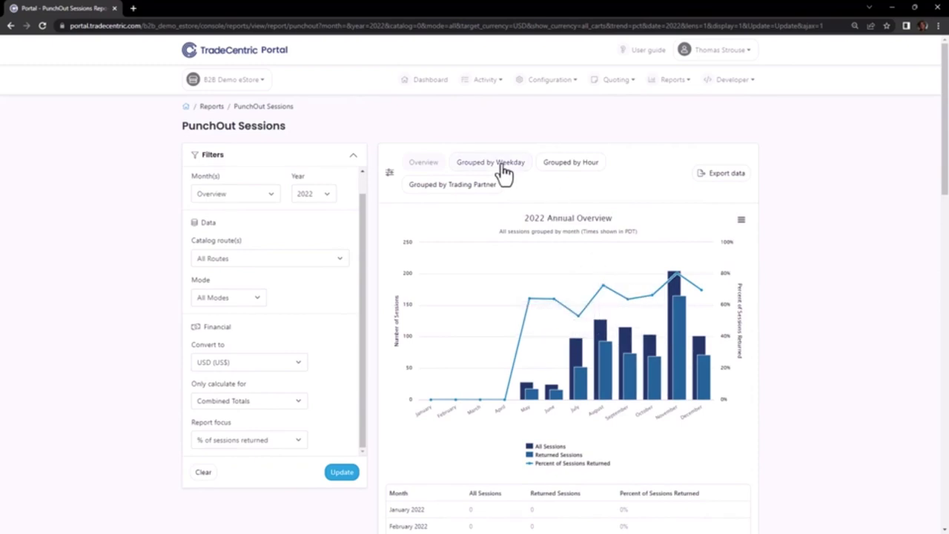
Step: Cycle the 2022 sessions through weekday and hourly grouping, finishing on the trading-partner pie chart
left_click(503, 167)
left_click(570, 172)
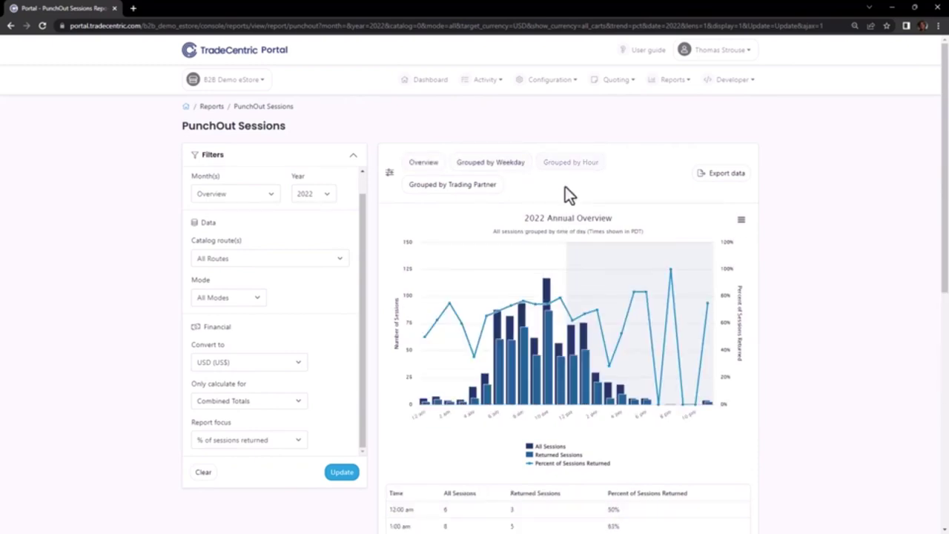
left_click(454, 187)
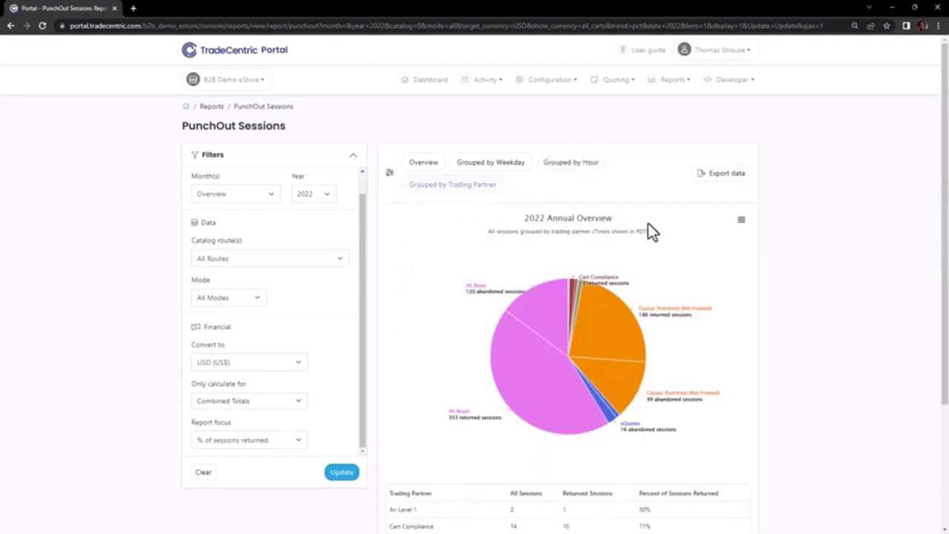
left_click(511, 171)
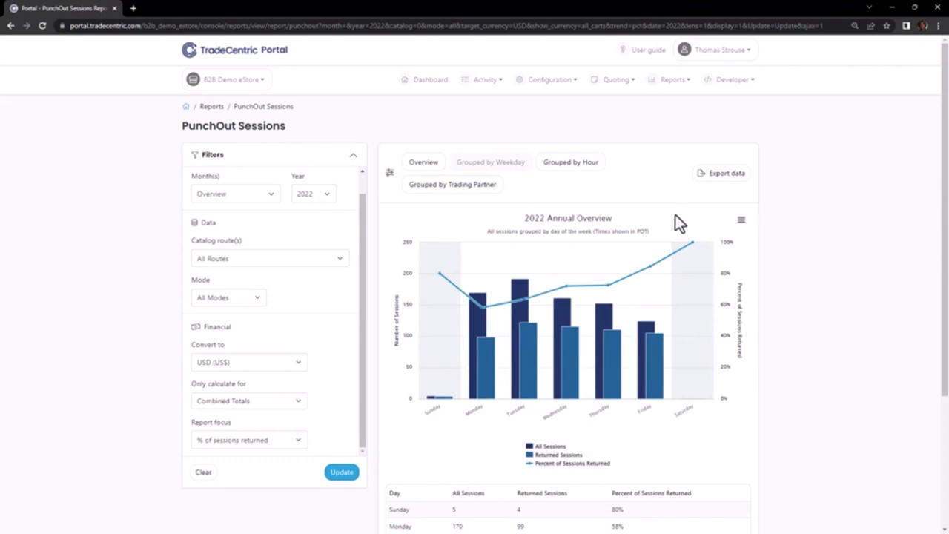
scroll(675, 214, "down", 2)
scroll(682, 219, "up", 1)
scroll(681, 218, "up", 1)
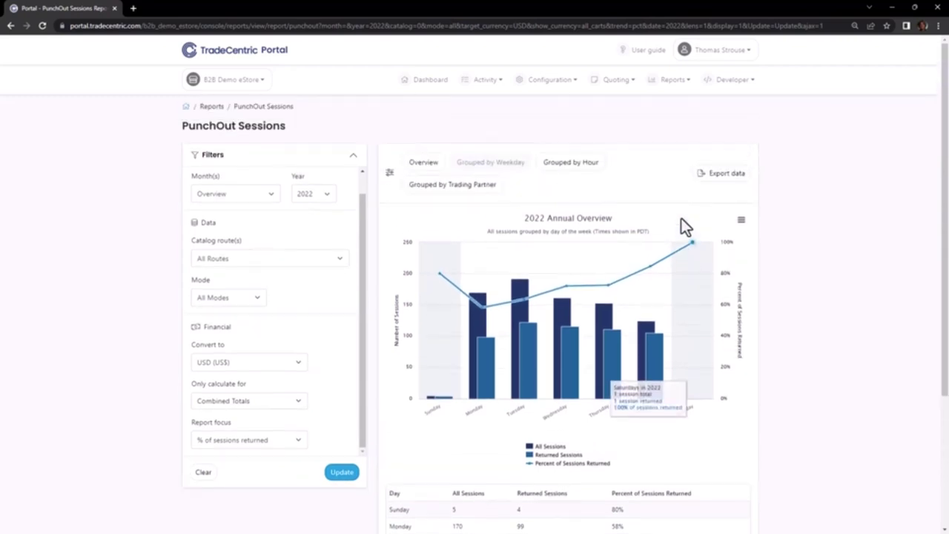
left_click(586, 166)
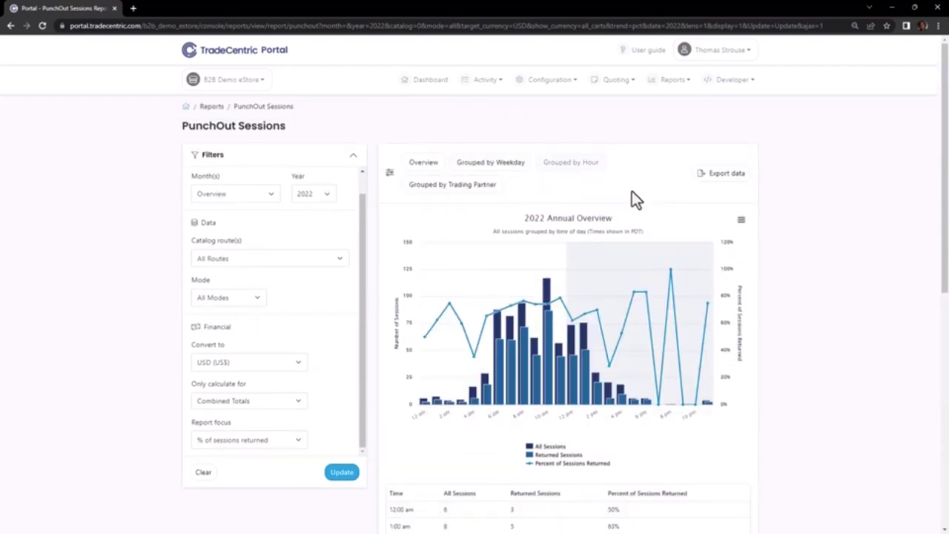
scroll(646, 203, "down", 1)
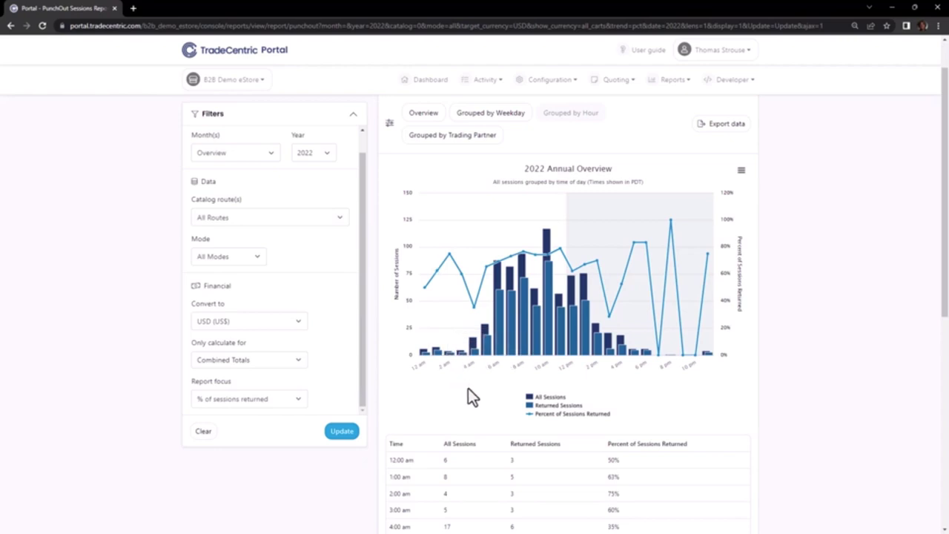
left_click(464, 137)
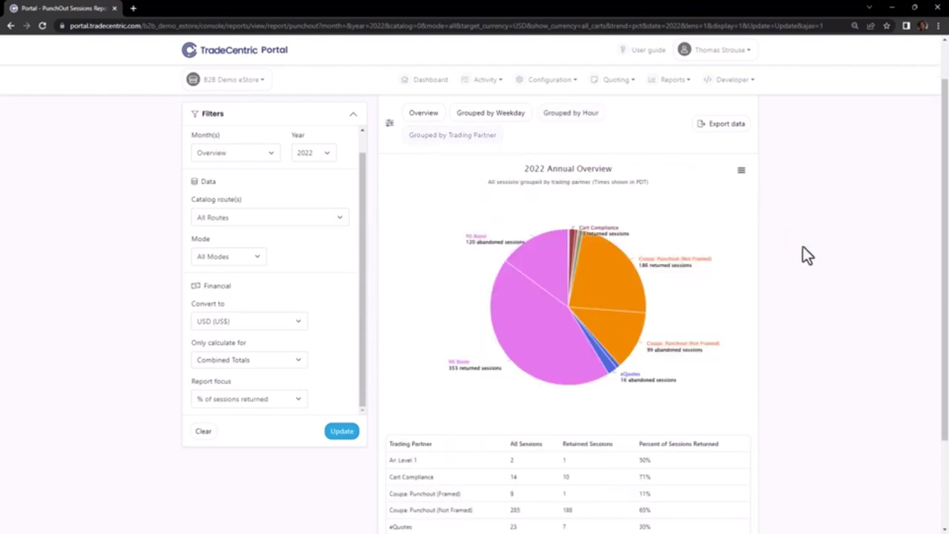
scroll(801, 274, "down", 2)
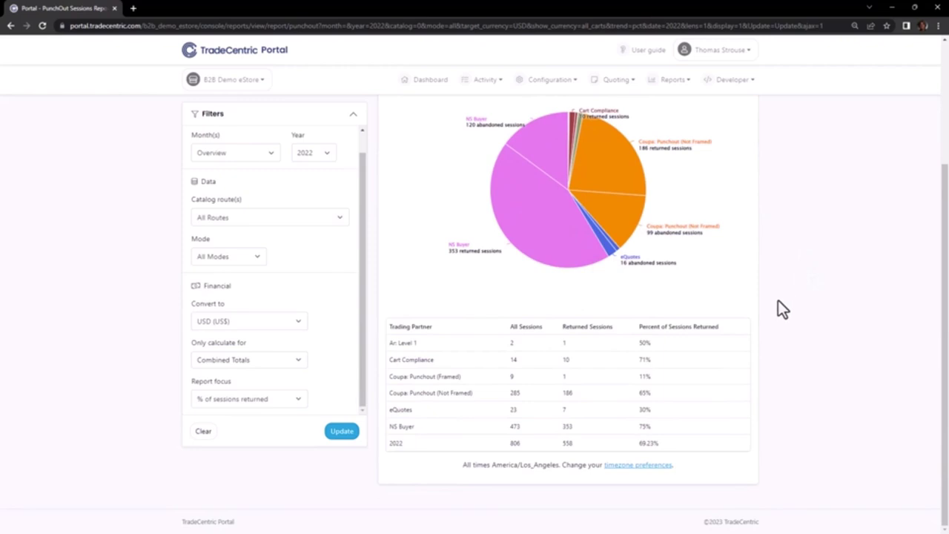
mouse_move(610, 251)
left_click_drag(422, 344, 388, 349)
scroll(599, 349, "up", 1)
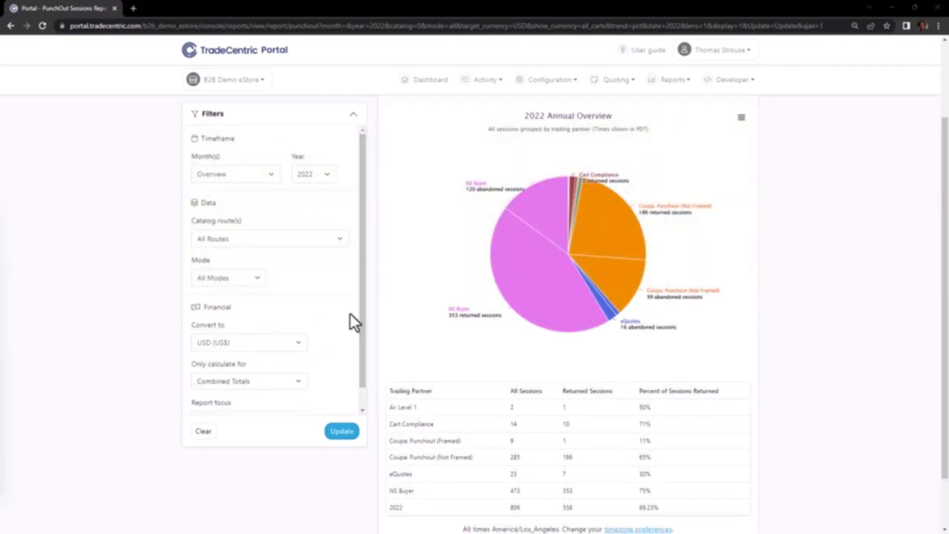
Step: Rerun for 2023 with total value returned focus, showing 248 sessions worth US$106,939.88
left_click(324, 175)
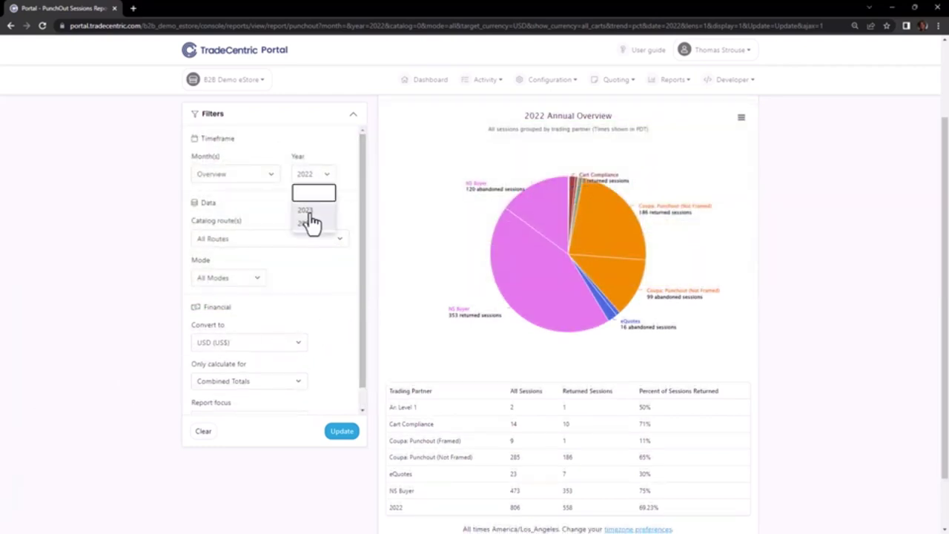
left_click(308, 211)
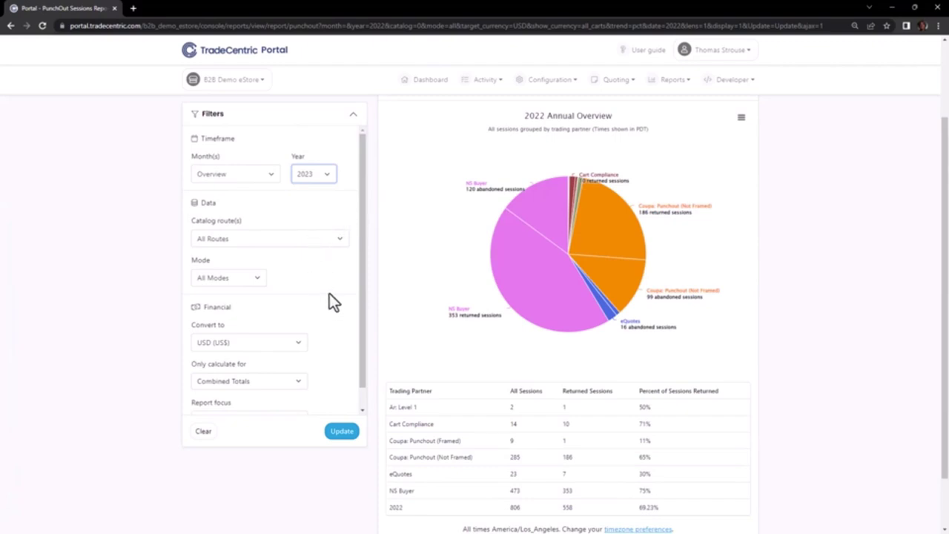
scroll(329, 293, "down", 1)
left_click(297, 401)
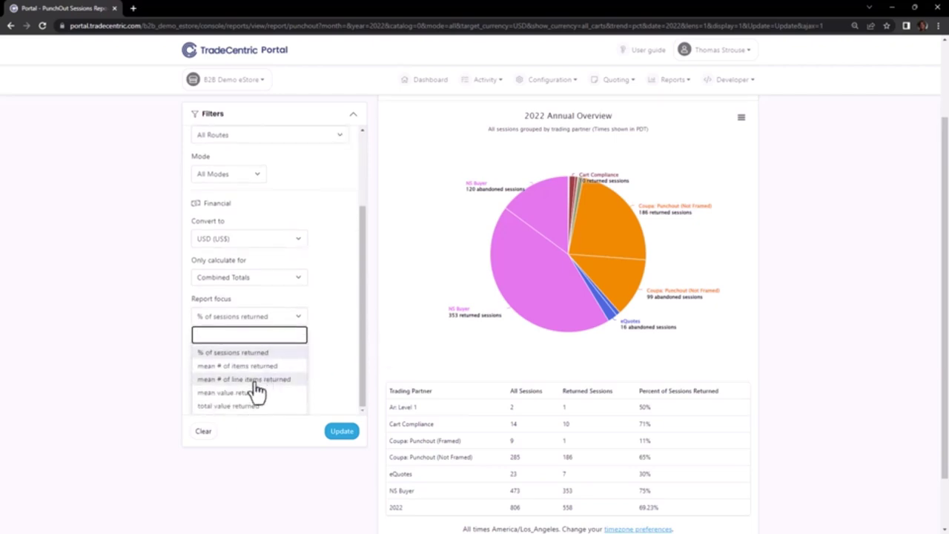
left_click(230, 405)
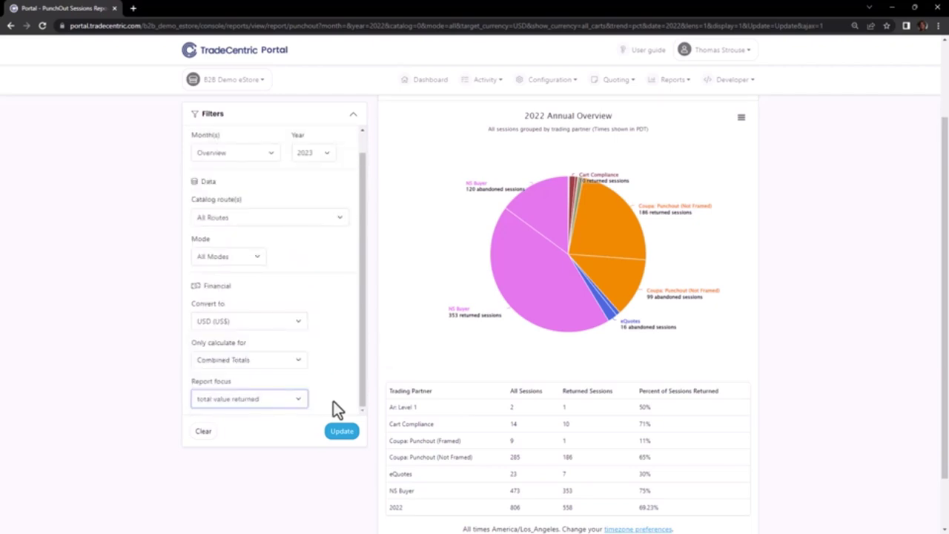
left_click(341, 434)
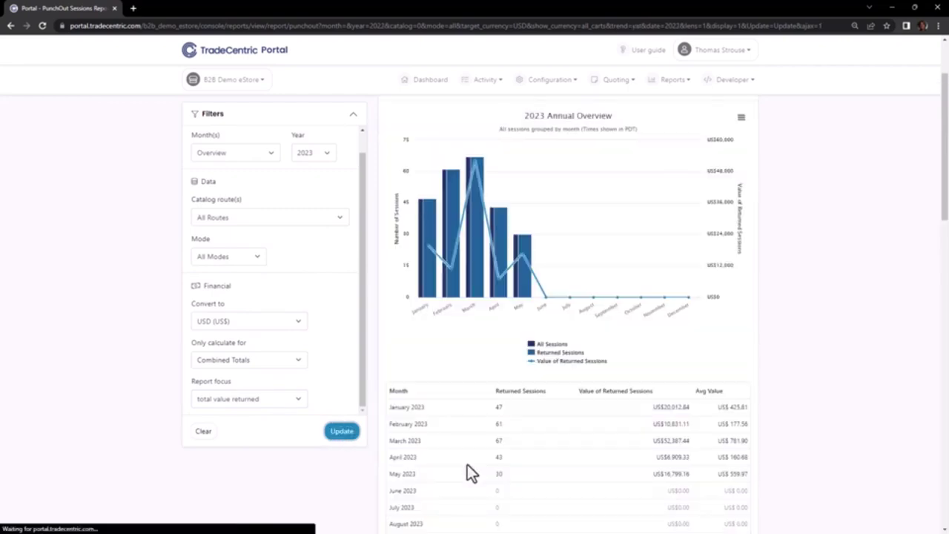
scroll(465, 445, "down", 5)
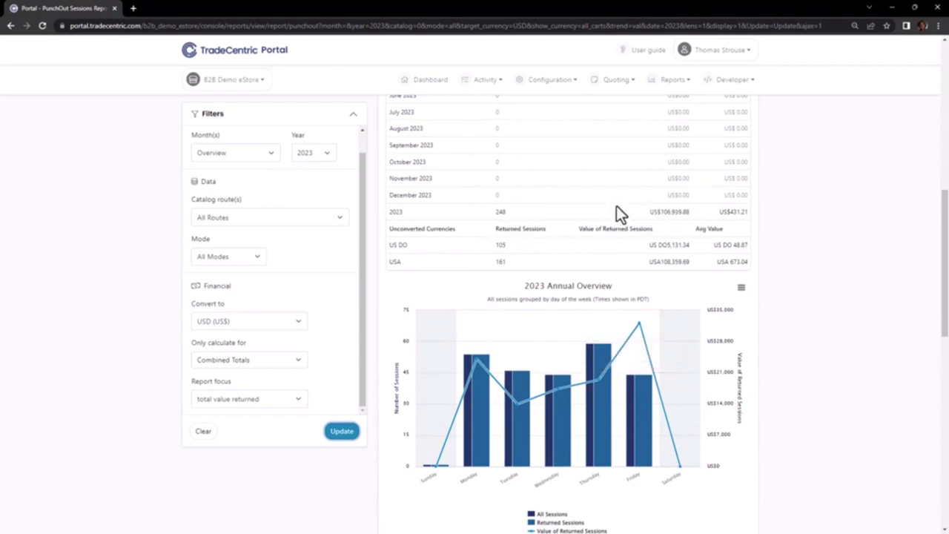
Step: Generate the Order Requests report for 2023 with the focus on total value
left_click(676, 84)
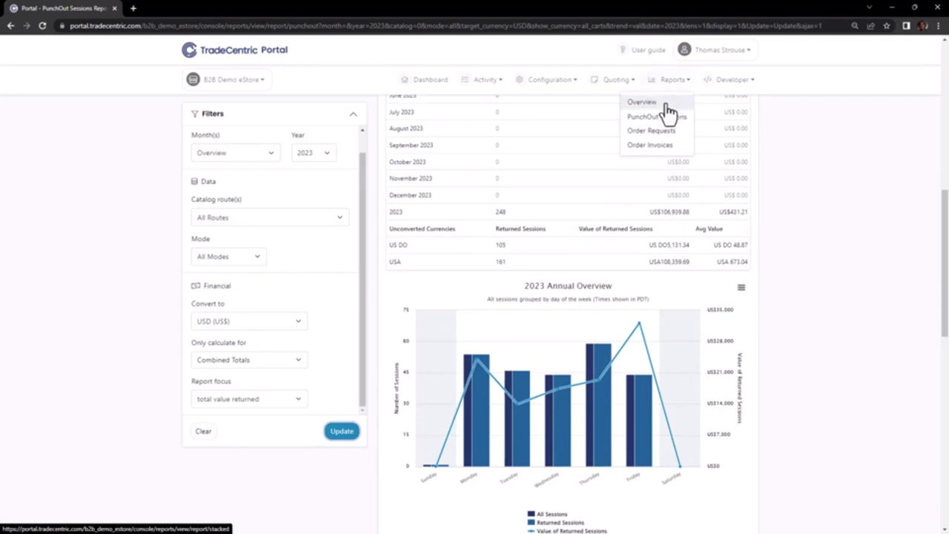
left_click(654, 132)
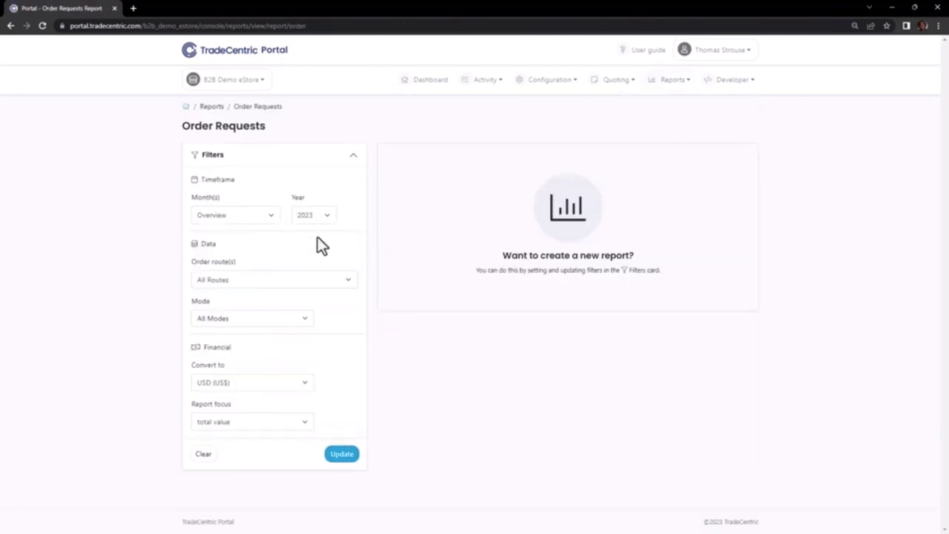
left_click(302, 422)
left_click(306, 422)
left_click(338, 454)
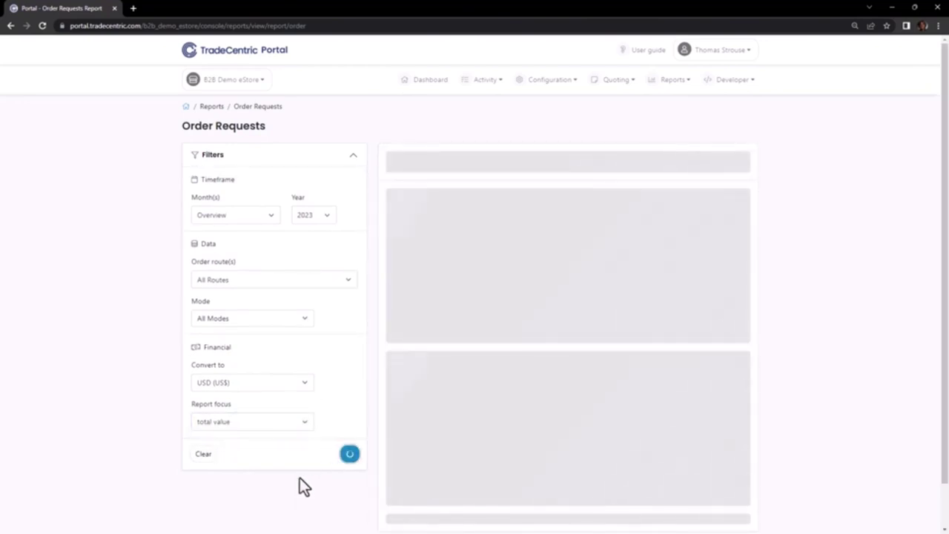
Step: Highlight the 2023 totals row: 140 orders worth US$47,114.60
scroll(367, 382, "down", 4)
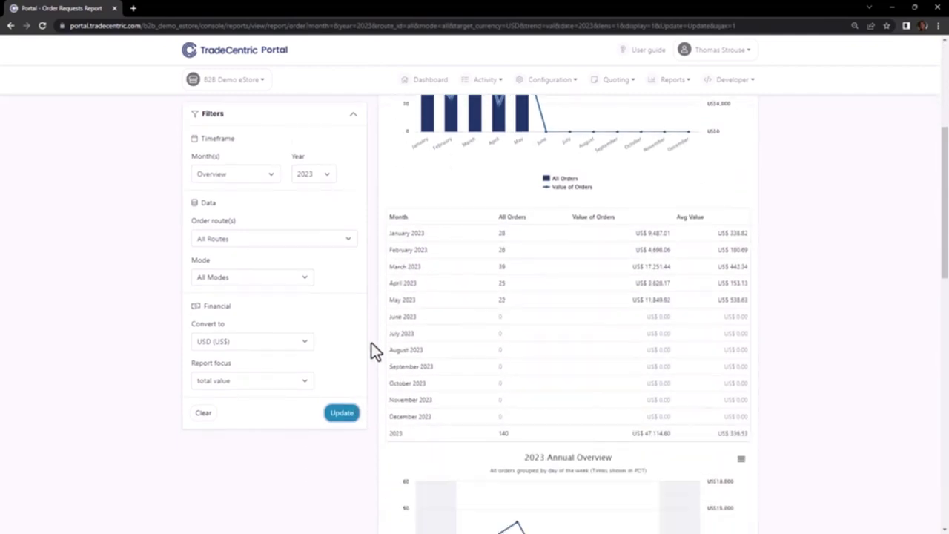
left_click_drag(511, 417, 488, 415)
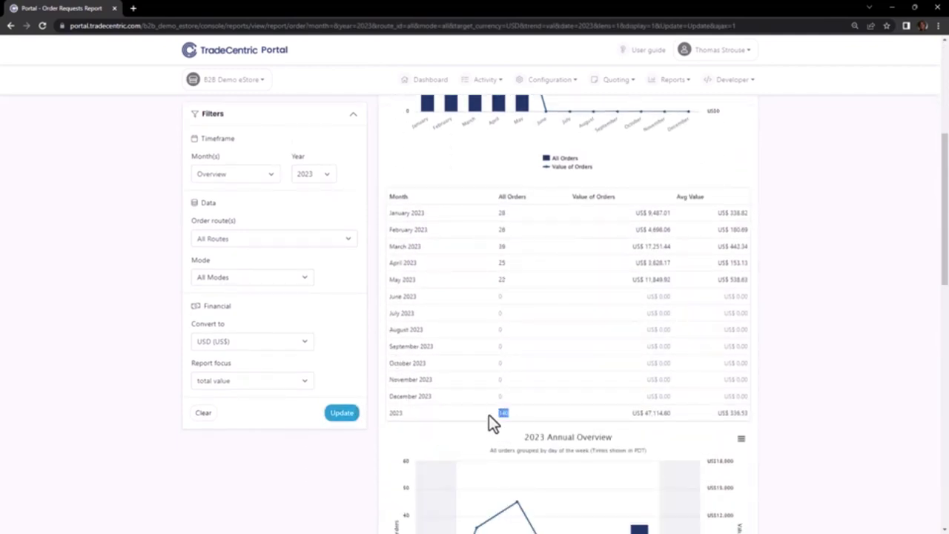
left_click_drag(633, 414, 660, 416)
left_click(583, 419)
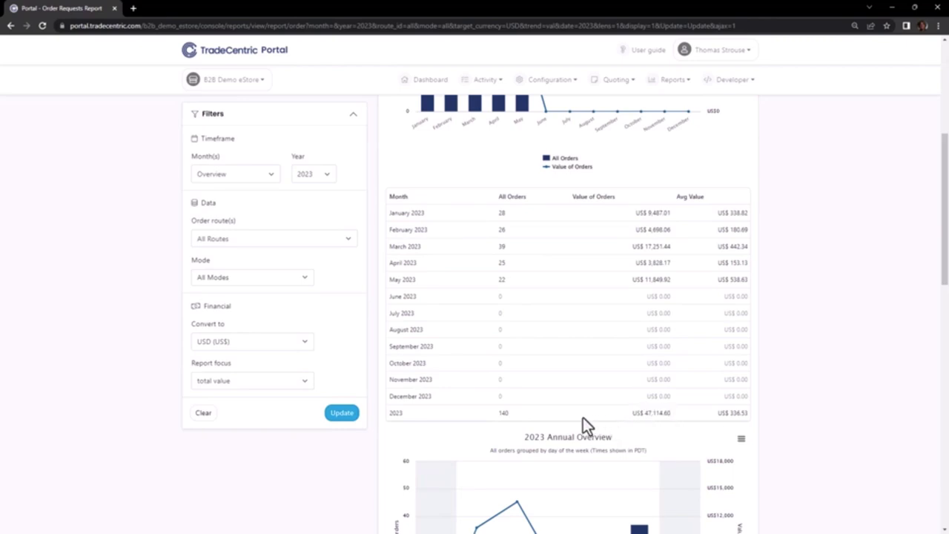